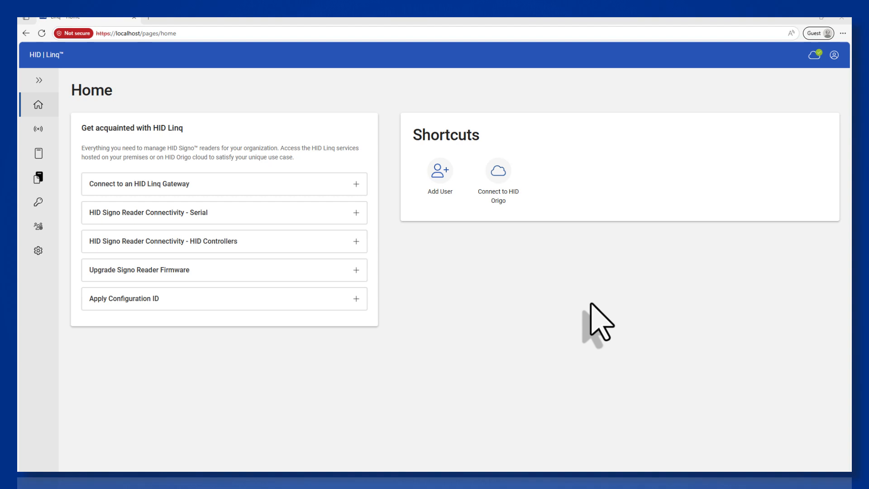
Step: Open My Keystore among the HID Linq custom keystores and add a new keyset to it
left_click(39, 203)
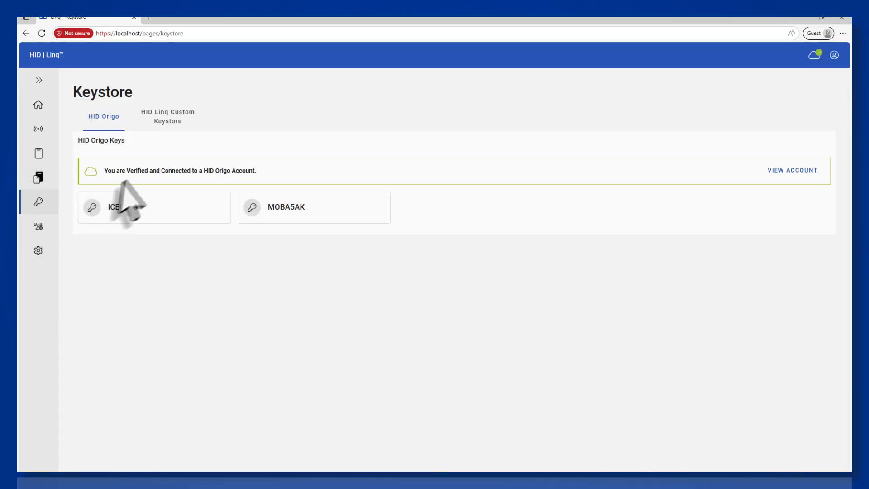
left_click(168, 125)
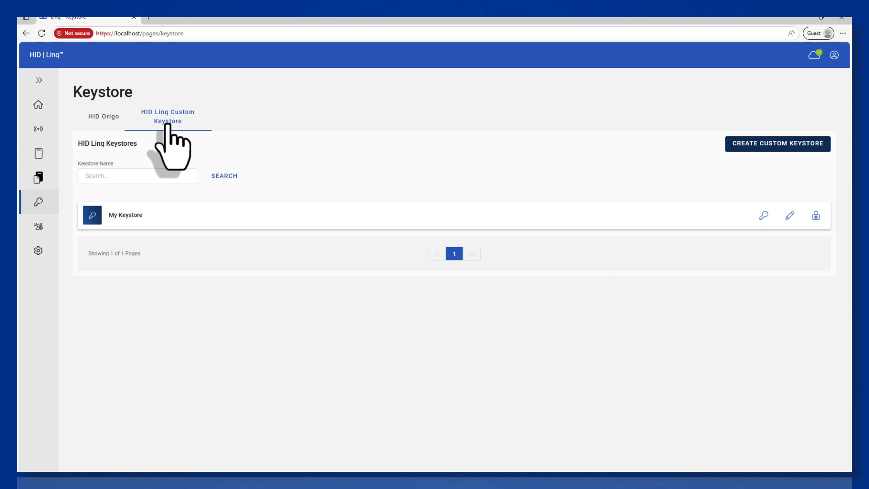
left_click(764, 215)
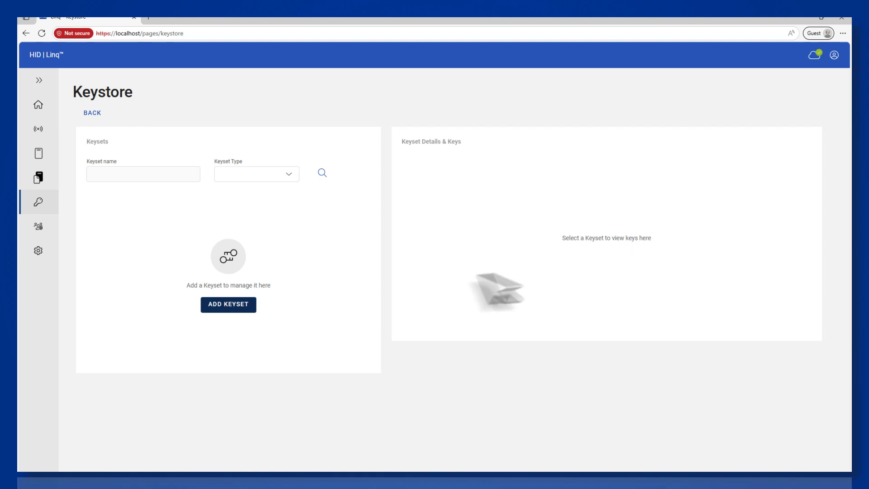
left_click(235, 308)
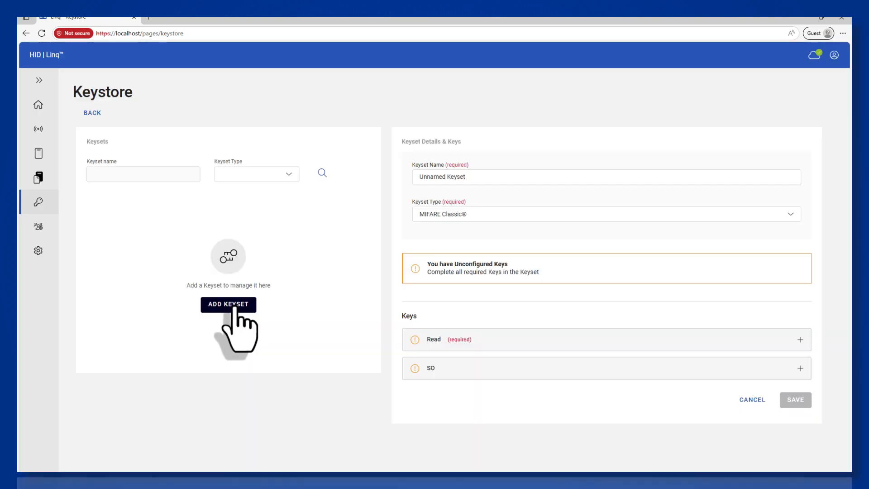
Step: Name the new keyset "My Customer Configuration Key" and set its type to OEM SNMP
triple_click(454, 177)
key("BackSpace")
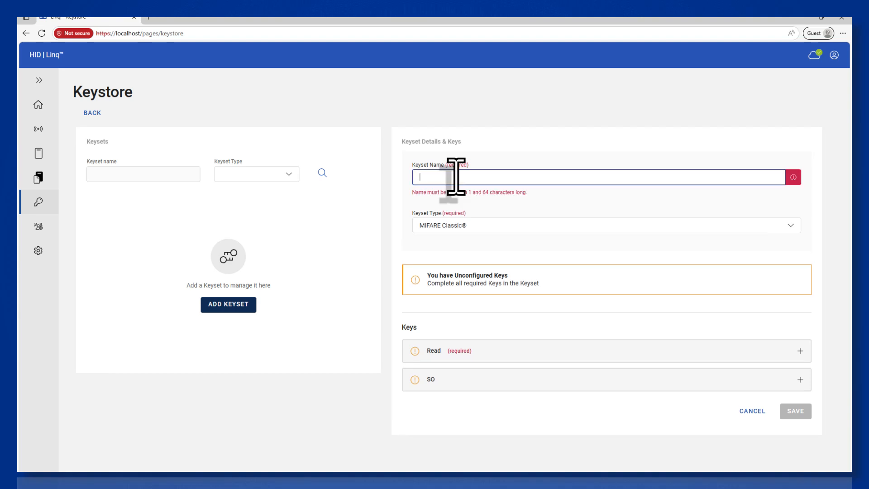
type("M")
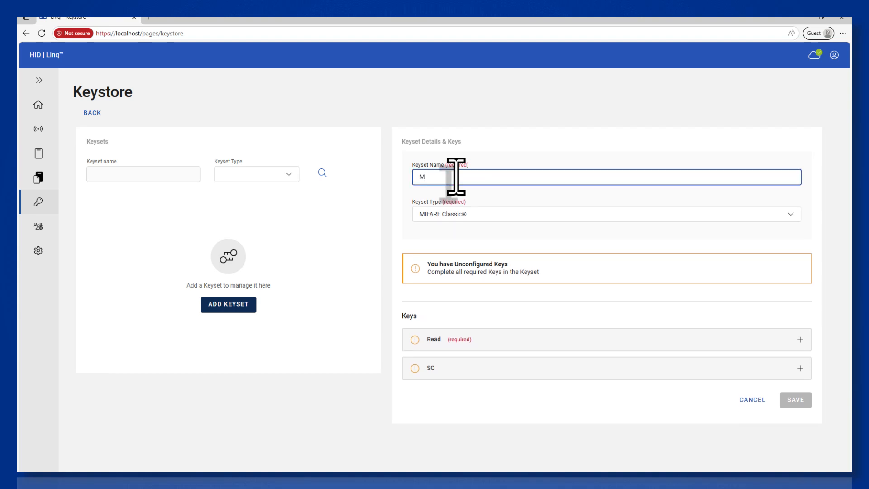
type("y Customer Configuration Key")
left_click(459, 215)
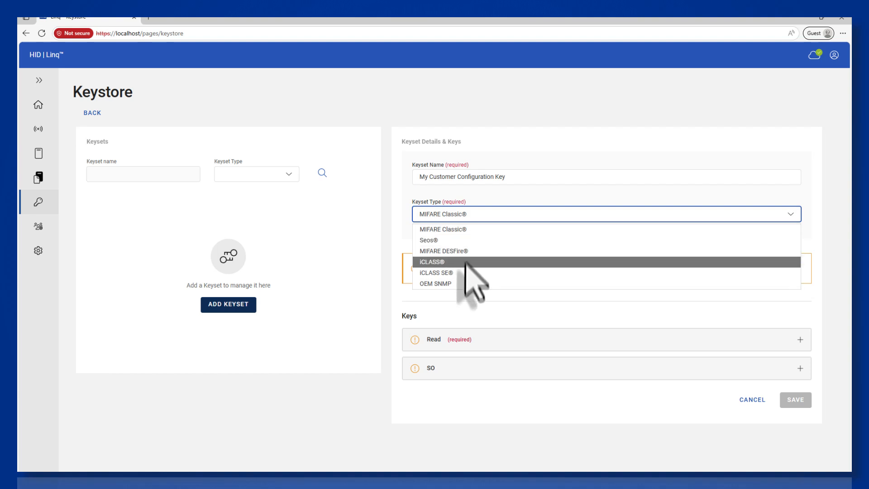
left_click(466, 281)
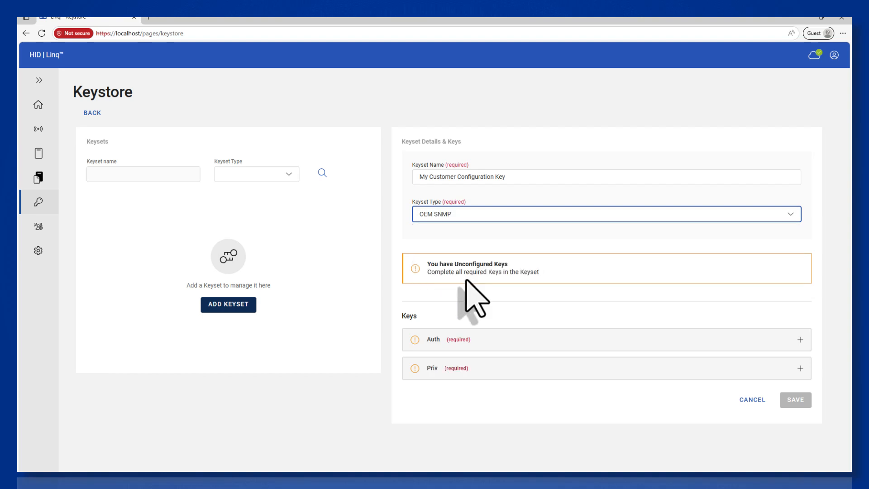
Step: Enter the Auth key value and a different Priv key value for the OEM SNMP keyset
left_click(479, 343)
scroll(477, 339, "down", 1)
scroll(477, 339, "down", 1)
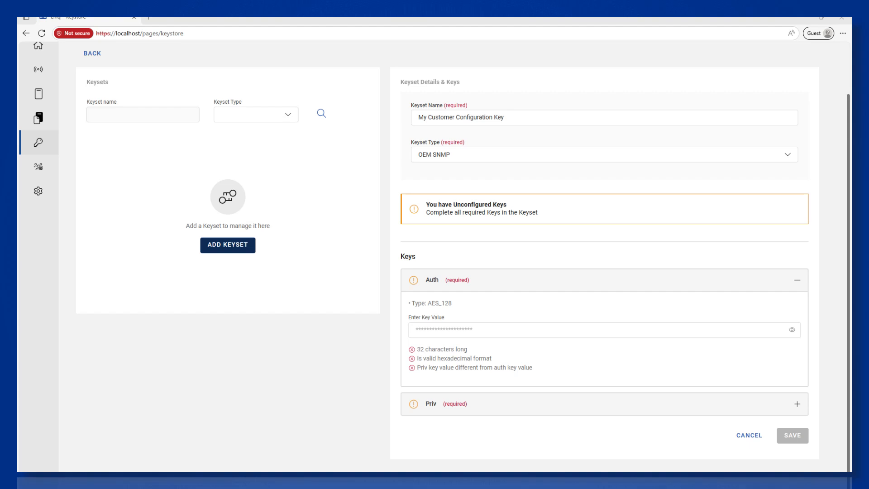
left_click(432, 332)
key("ctrl+v")
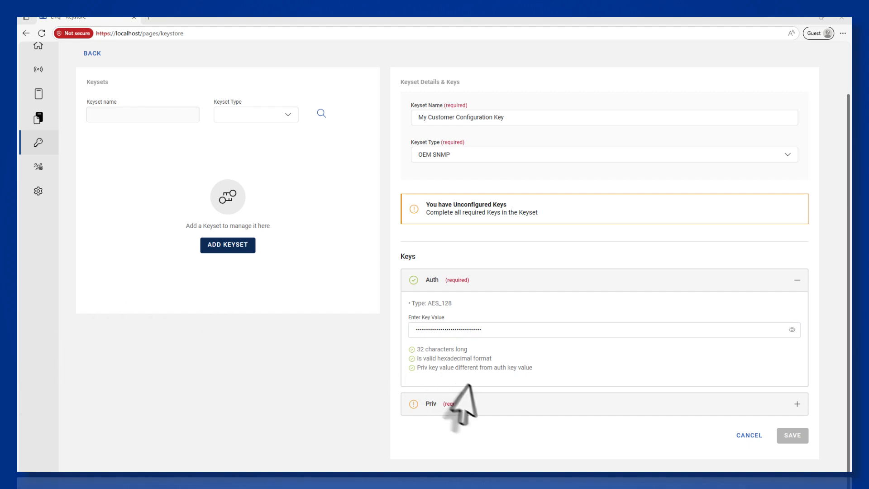
left_click(480, 404)
left_click(458, 361)
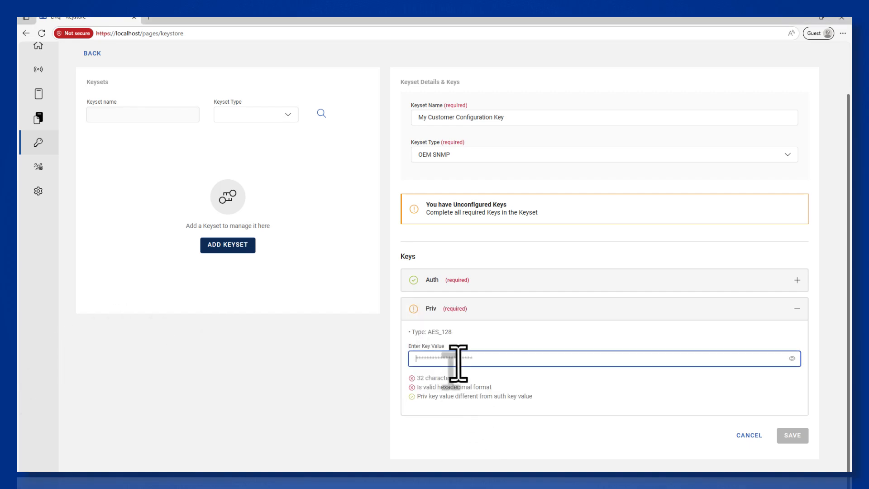
key("ctrl+v")
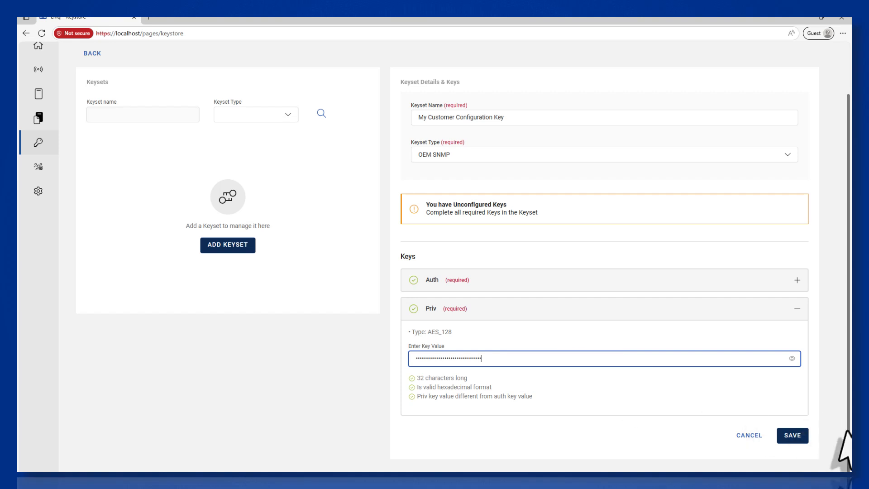
Step: Save the keyset, authorizing it with the keystore password
left_click(800, 441)
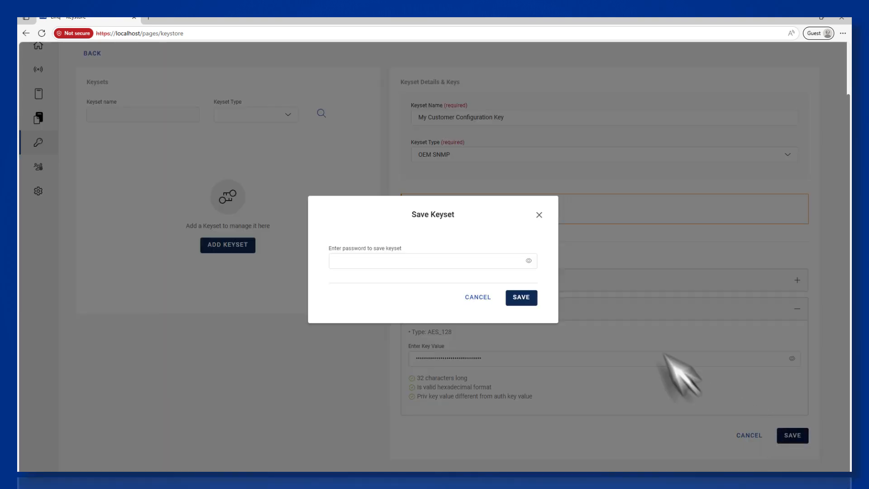
left_click(466, 264)
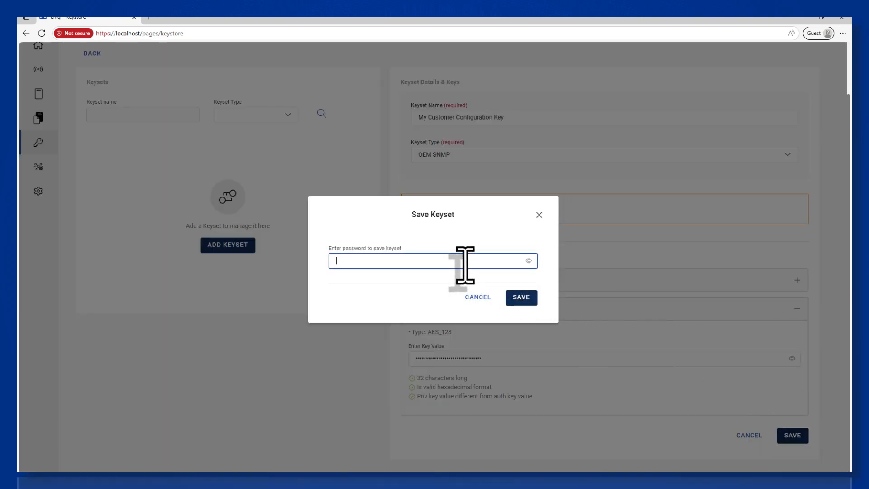
type("••••")
key("Return")
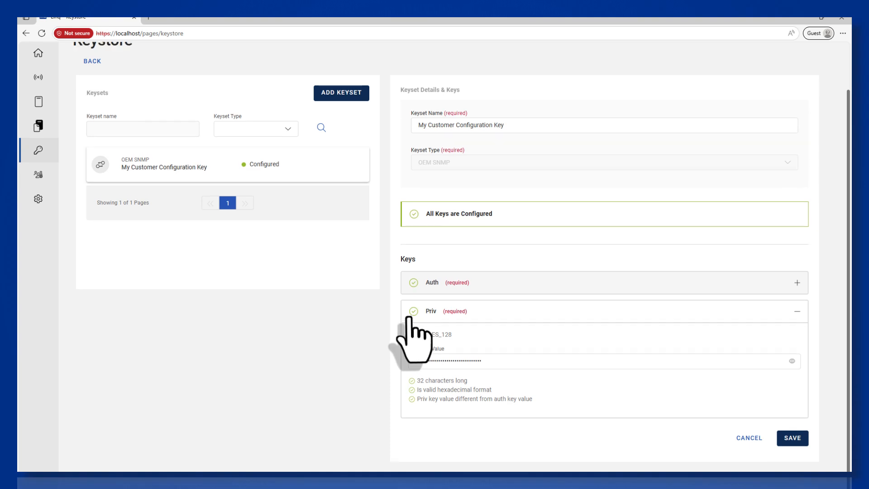
Step: Go to the readers page by way of the home page and discover the readers on My Demo Gateway
scroll(409, 319, "up", 2)
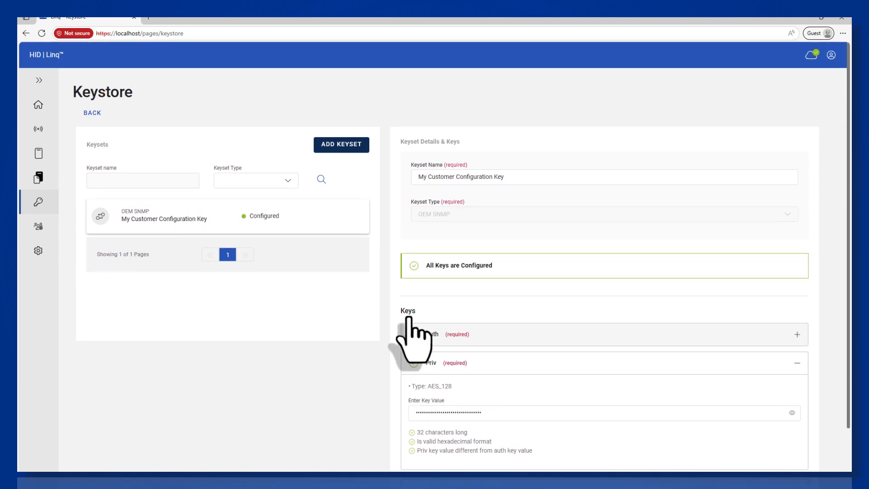
left_click(39, 105)
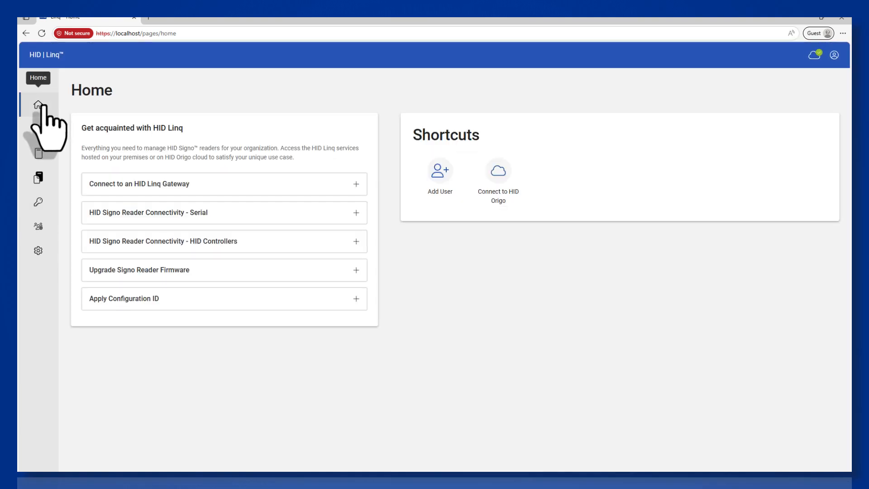
left_click(39, 154)
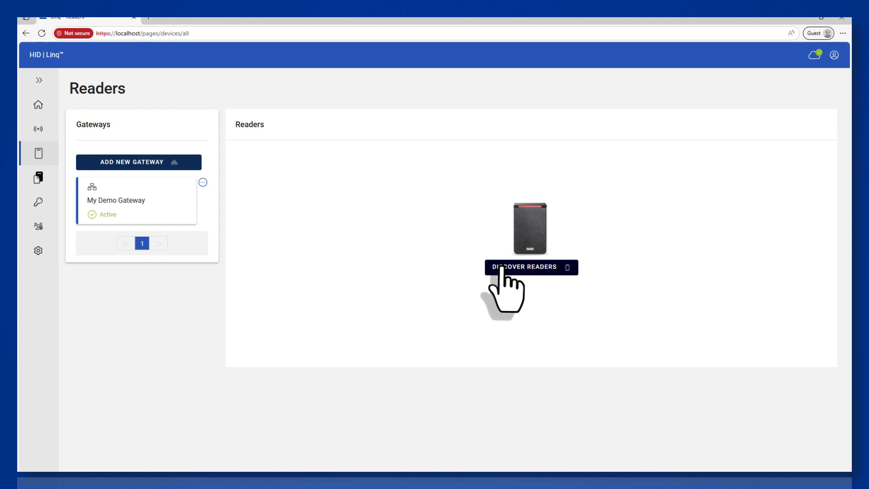
left_click(503, 268)
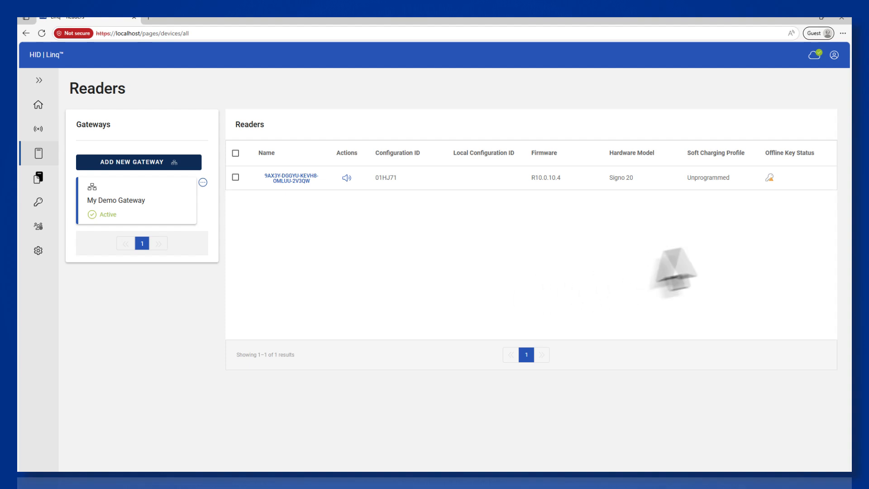
mouse_move(772, 180)
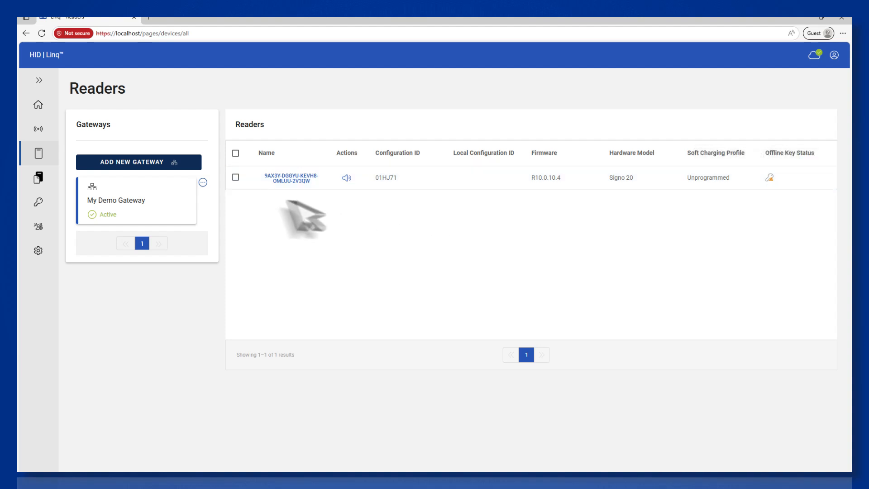
Step: Select the discovered Signo 20 reader and start Offline Management from its advanced options
left_click(235, 177)
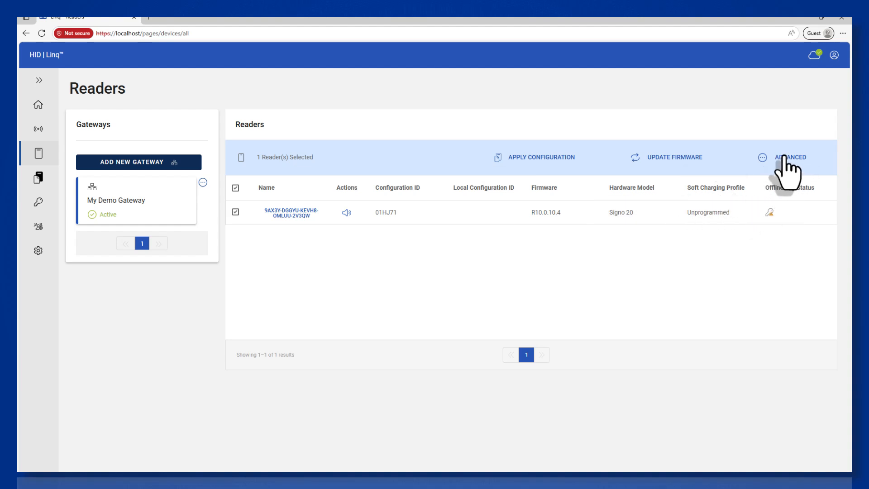
left_click(784, 158)
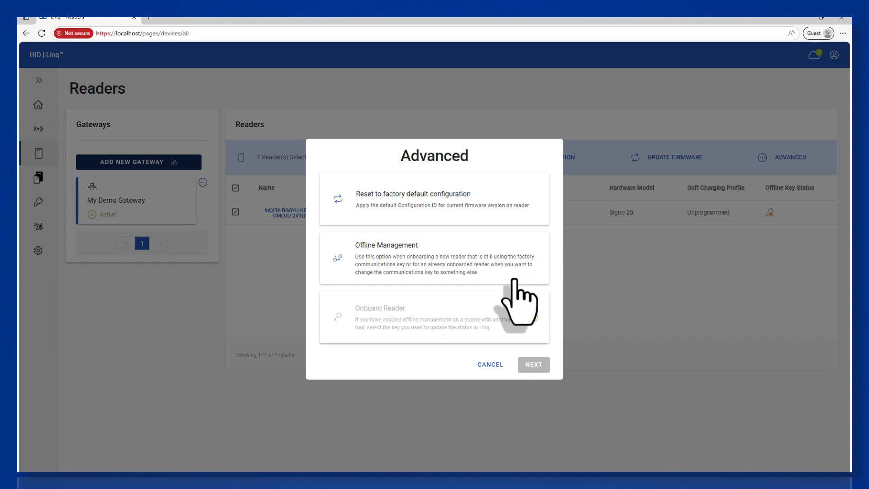
left_click(514, 280)
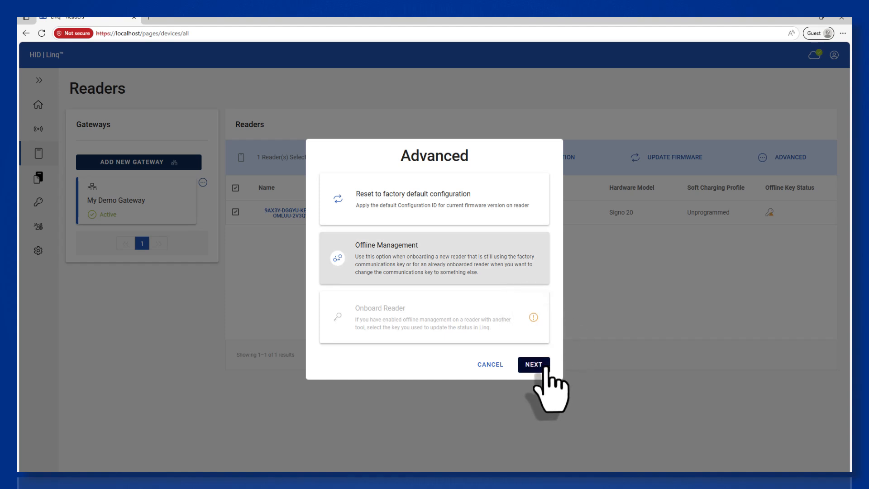
left_click(545, 365)
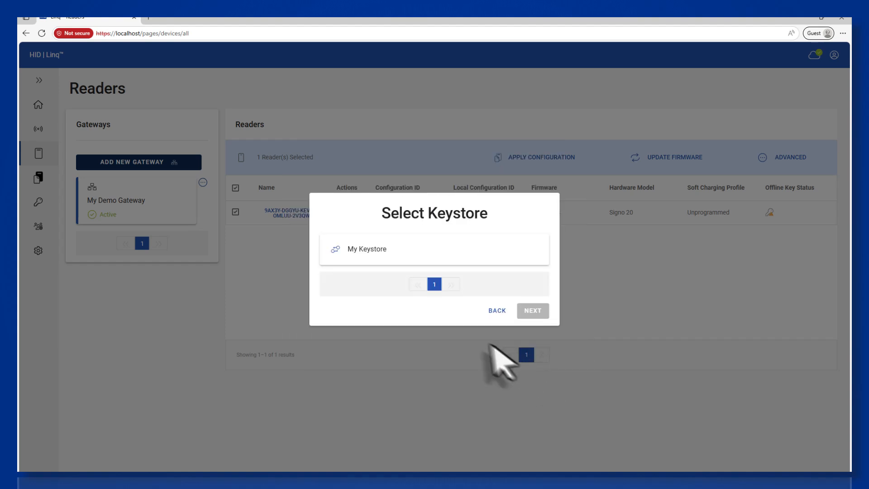
Step: Choose My Keystore and apply My Customer Configuration Key as the reader's desired key
left_click(441, 254)
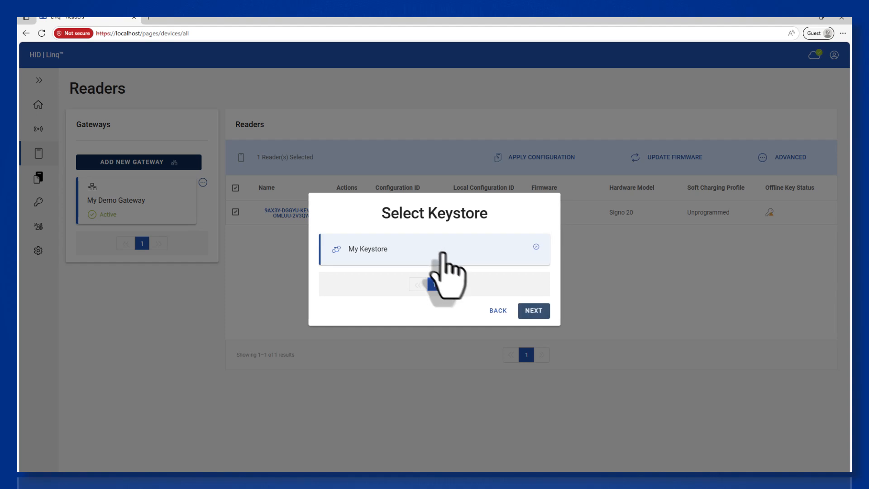
left_click(534, 312)
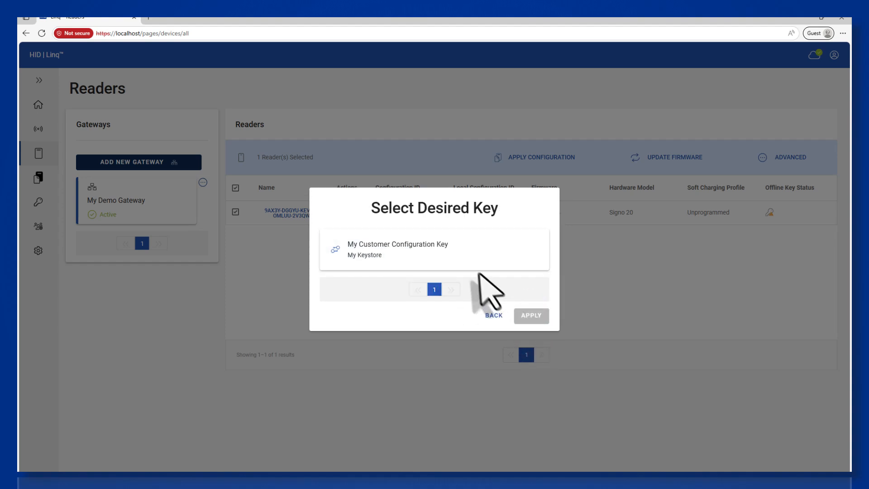
left_click(472, 256)
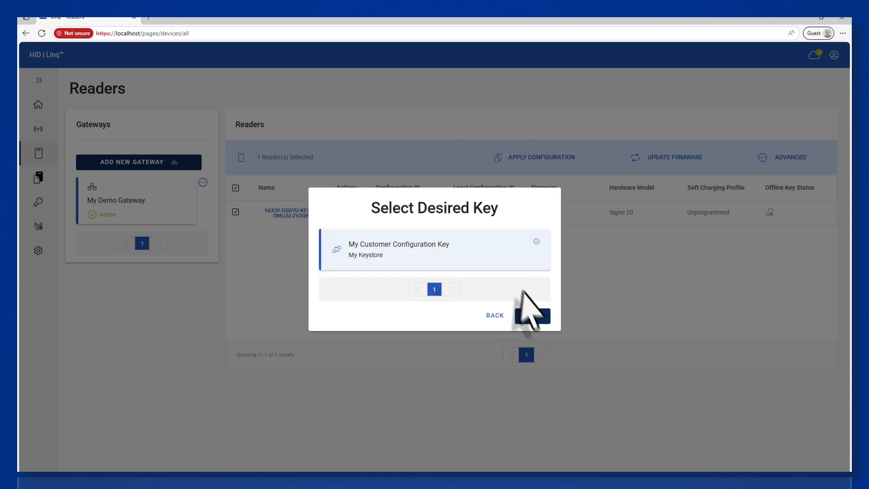
left_click(531, 316)
Step: Enter the keystore password for My Keystore to roll the reader's key, and close the Rolling Keys report
left_click(446, 288)
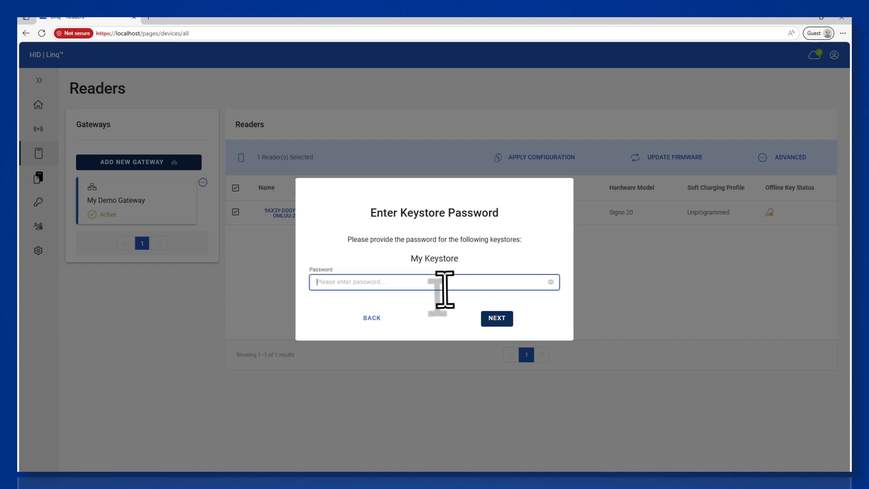
type("•")
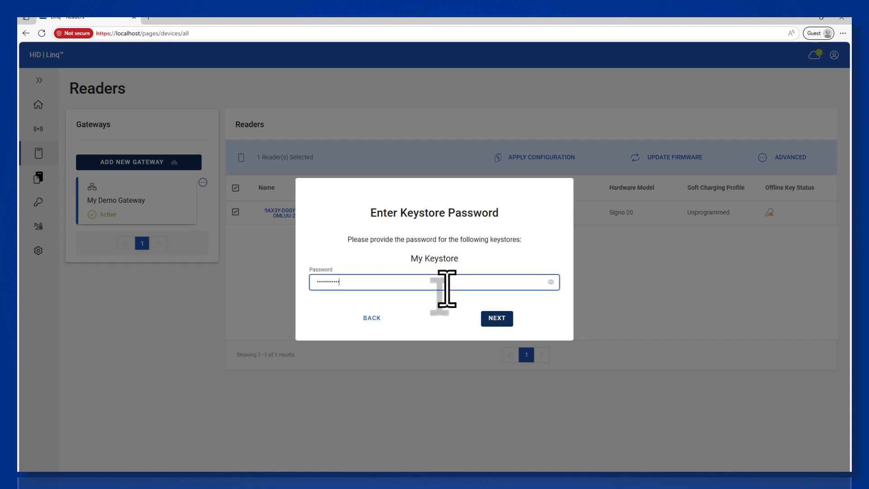
key("Return")
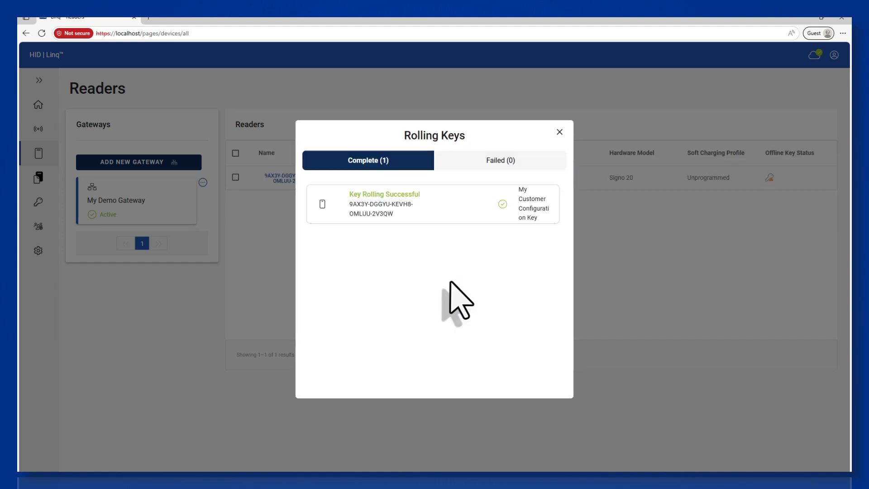
left_click(559, 133)
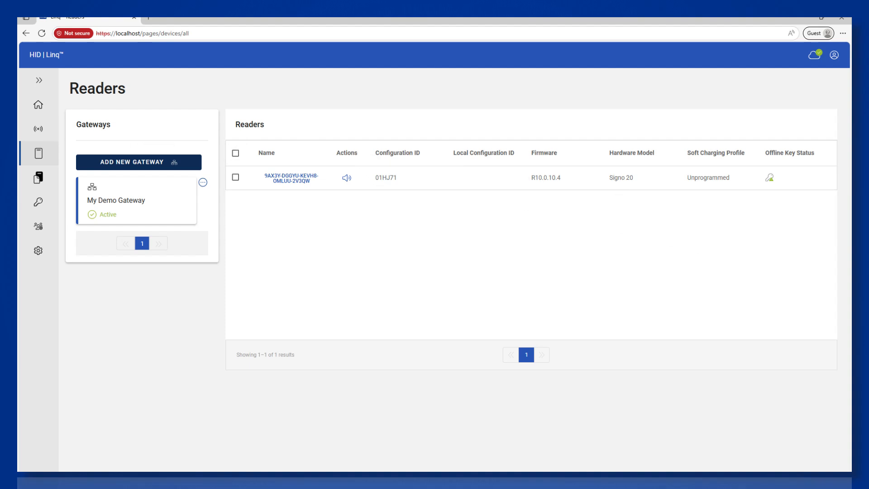
Step: Return to the home page, reopen the readers page and run reader discovery again on My Demo Gateway
left_click(38, 105)
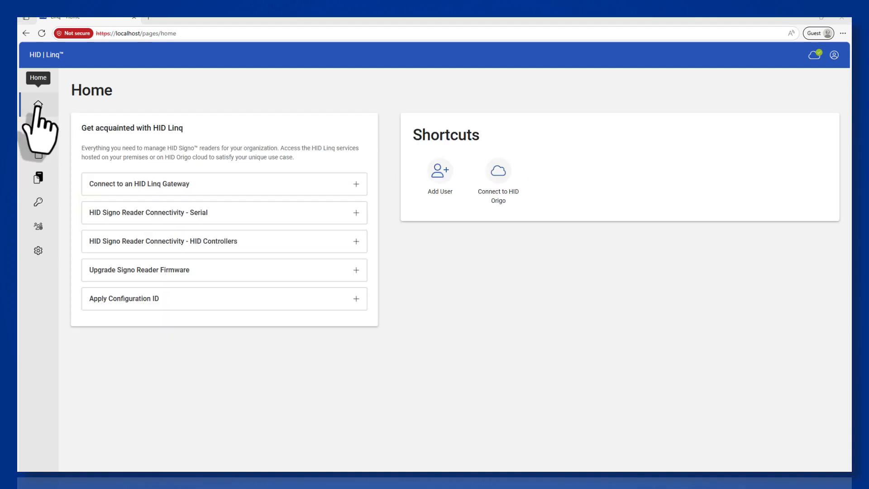
left_click(39, 154)
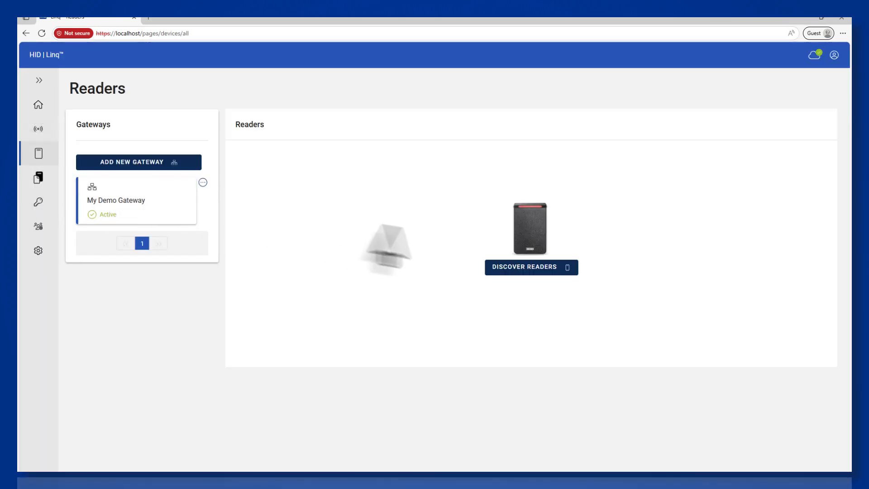
left_click(498, 268)
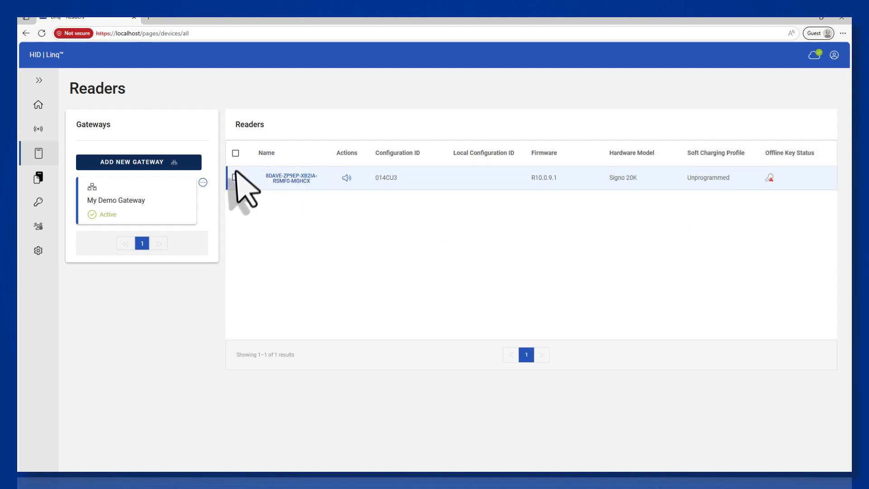
Step: Select the Signo 20K reader and start Onboard Reader from its advanced options
left_click(234, 178)
left_click(779, 158)
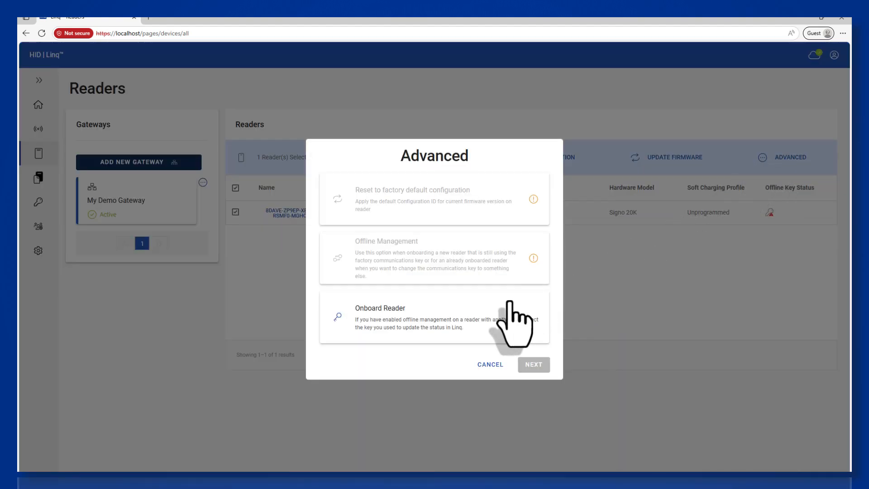
left_click(511, 310)
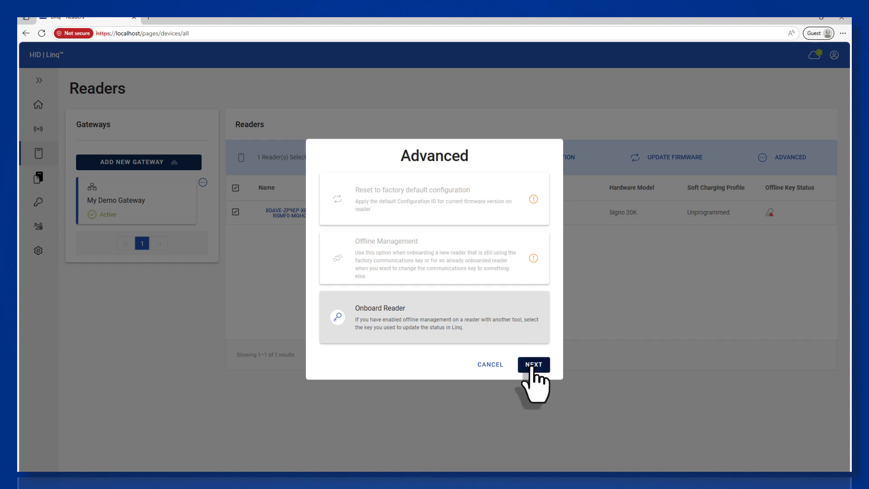
left_click(533, 365)
Step: Choose My Keystore and apply My Customer Configuration Key as the desired key for onboarding the reader
left_click(421, 251)
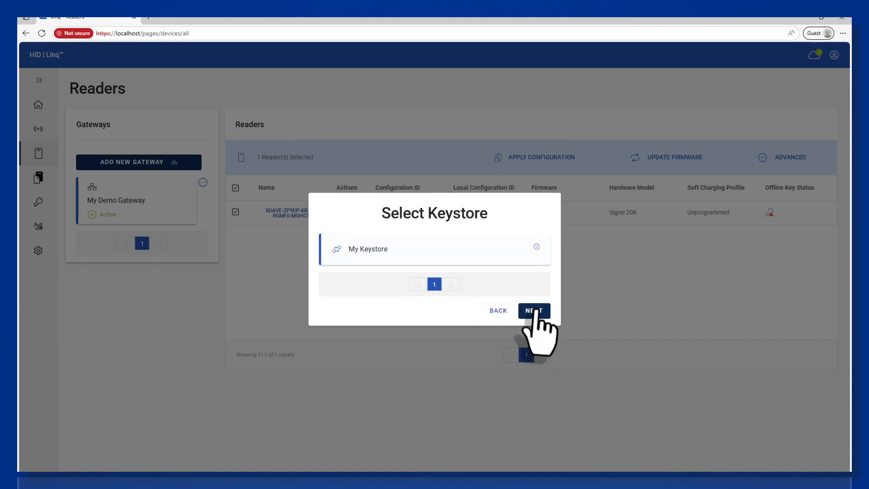
left_click(534, 312)
left_click(509, 258)
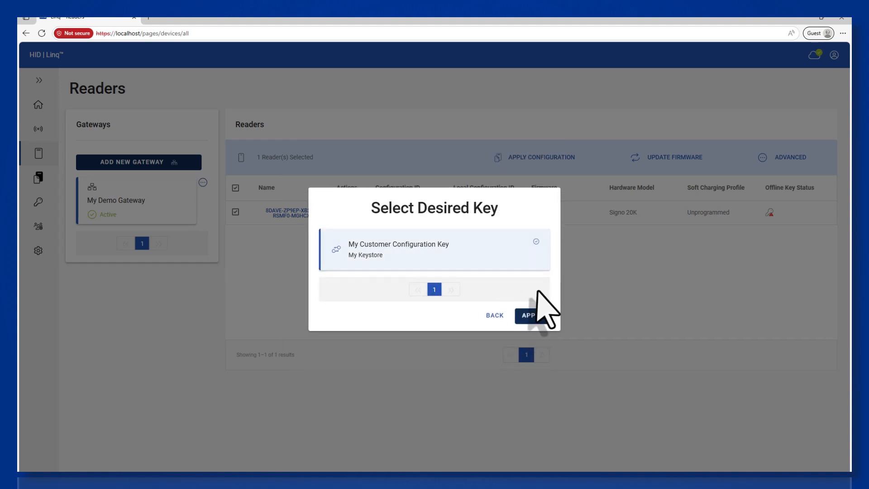
left_click(542, 317)
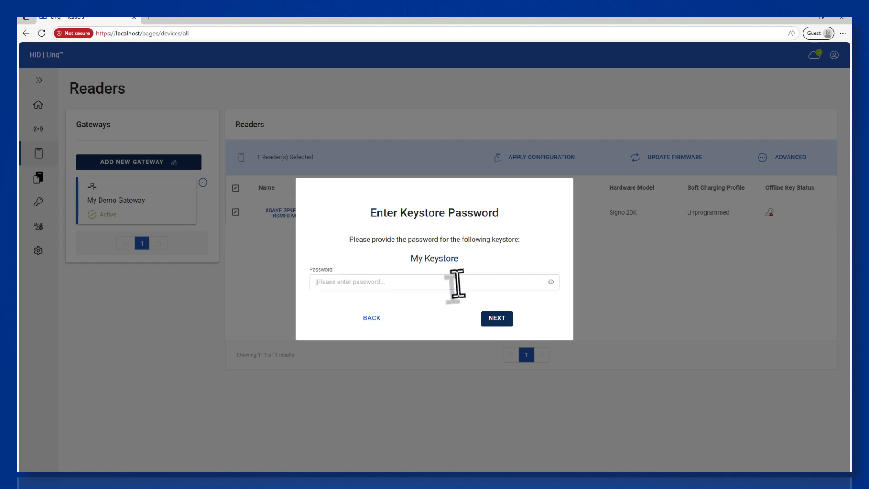
Step: Enter the keystore password for My Keystore to complete the reader's onboarding, and close the result message
left_click(459, 281)
type("•")
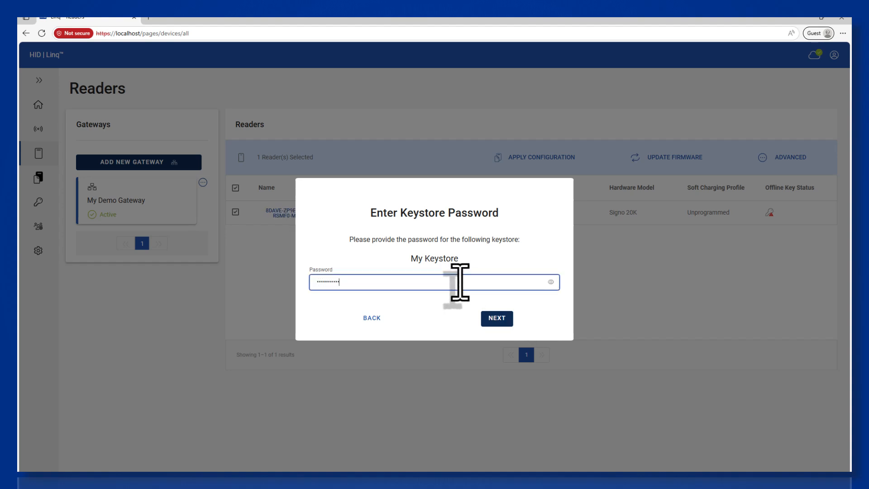
key("Return")
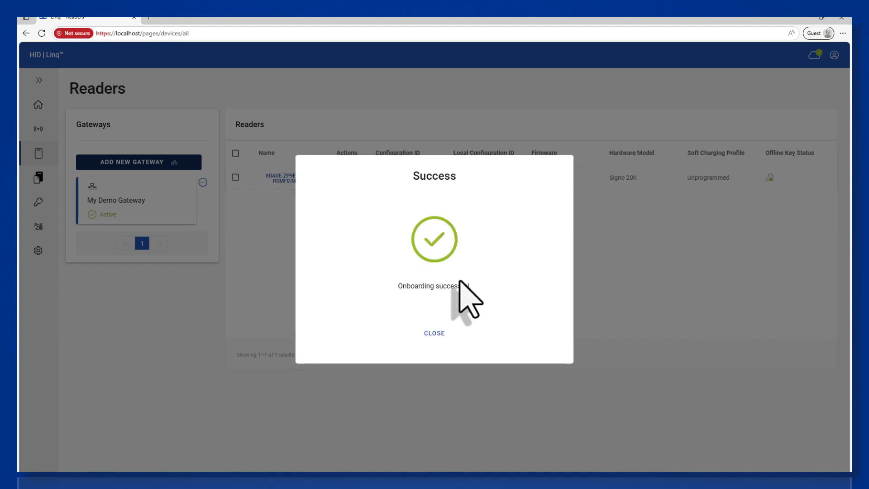
left_click(438, 335)
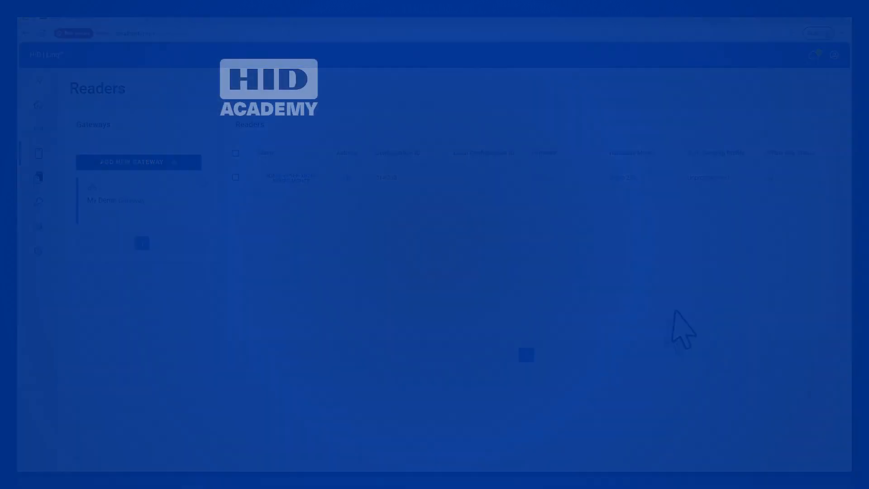